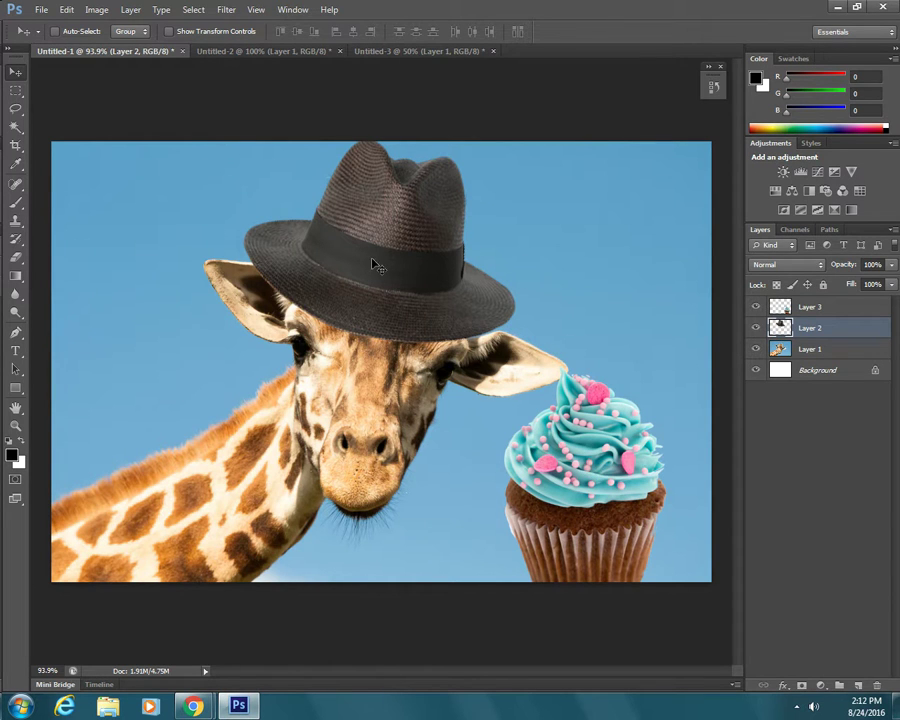
Step: Move the hat lower onto the giraffe's head and place the cupcake in front of the hat
{"action": "left_click_drag", "start_coordinate": [353, 274], "coordinate": [373, 289]}
{"action": "left_click", "coordinate": [785, 306]}
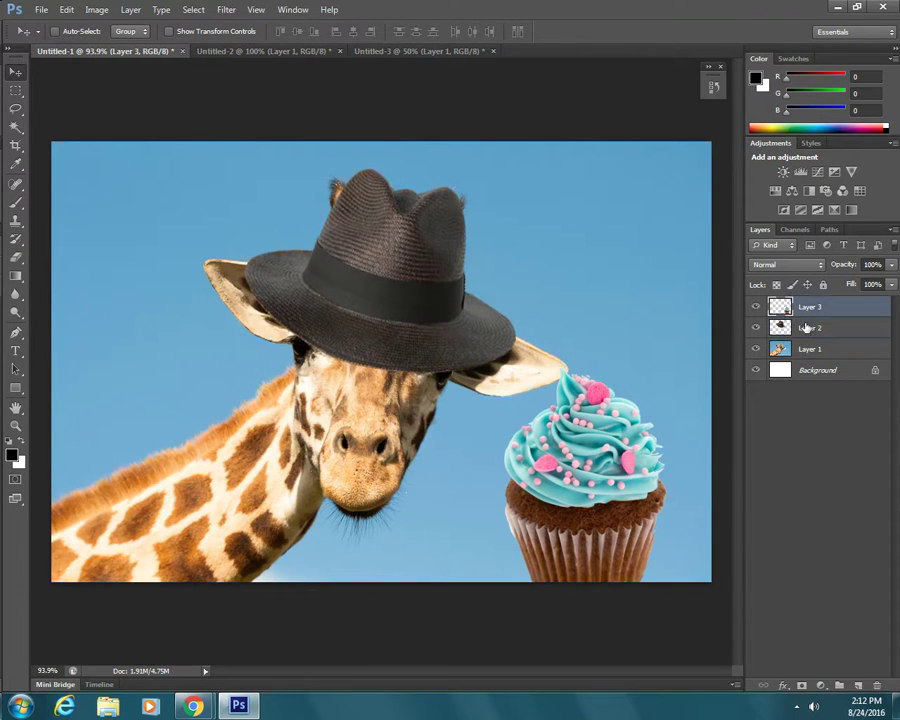
{"action": "left_click_drag", "start_coordinate": [632, 575], "coordinate": [440, 360]}
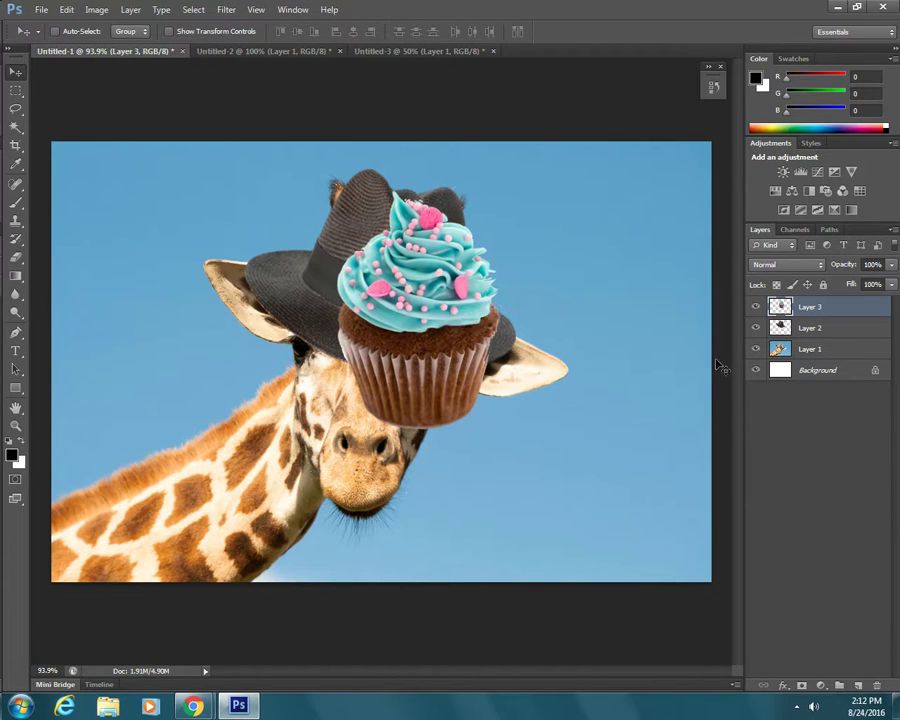
Step: Stack Layer 2 above Layer 3 and reposition the cupcake and hat so the hat partly covers the cupcake's side
{"action": "left_click_drag", "start_coordinate": [817, 331], "coordinate": [812, 308]}
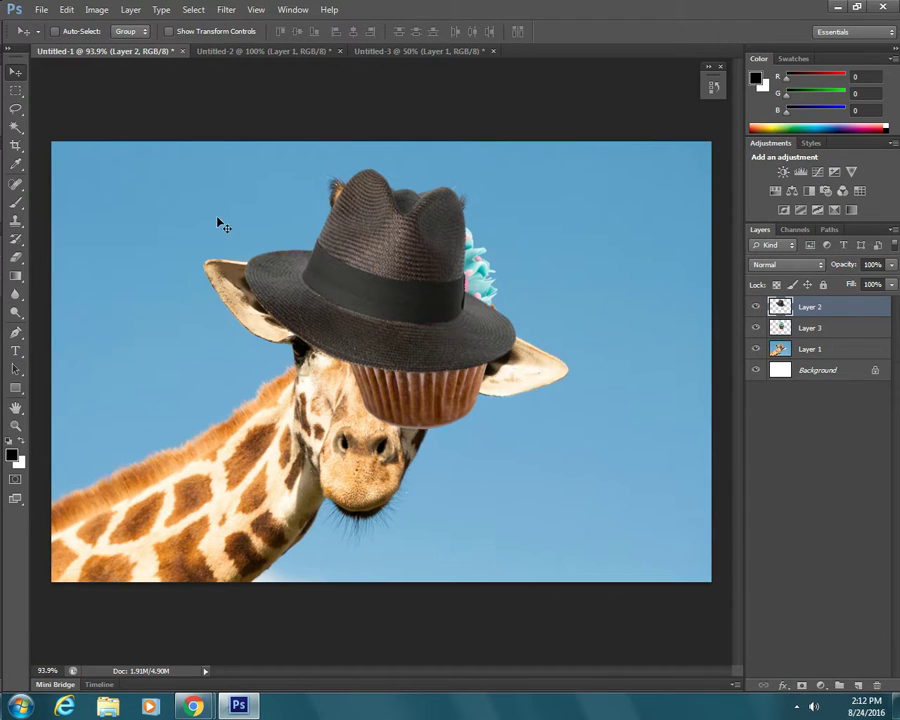
{"action": "left_click", "coordinate": [815, 333]}
{"action": "left_click_drag", "start_coordinate": [417, 351], "coordinate": [480, 343]}
{"action": "left_click", "coordinate": [805, 307]}
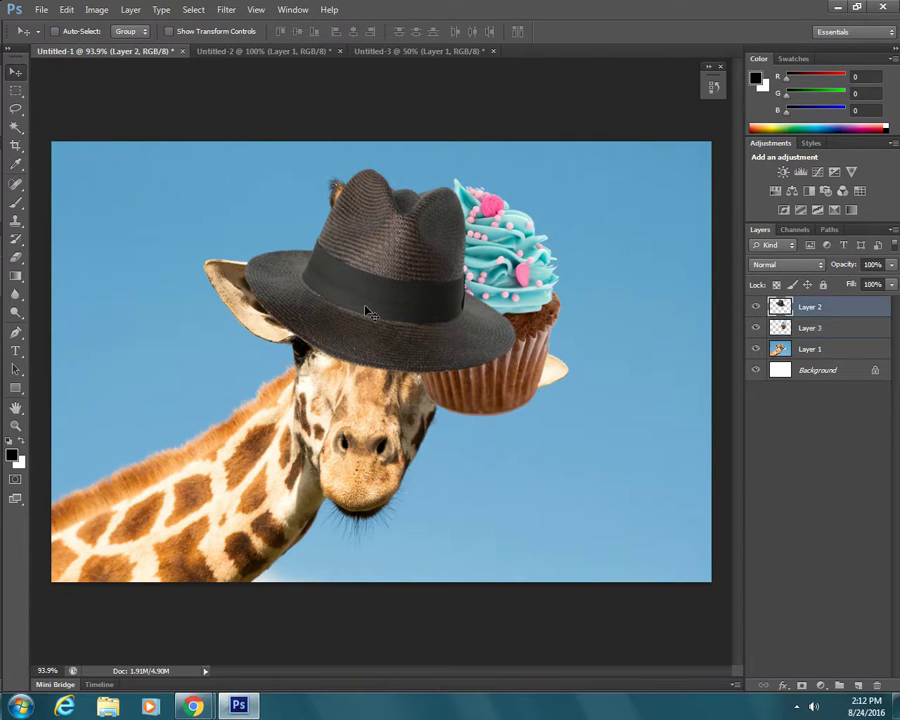
{"action": "mouse_move", "coordinate": [329, 273]}
{"action": "left_mouse_down"}
{"action": "mouse_move", "coordinate": [389, 218]}
{"action": "mouse_move", "coordinate": [378, 283]}
{"action": "mouse_move", "coordinate": [335, 273]}
{"action": "left_mouse_up"}
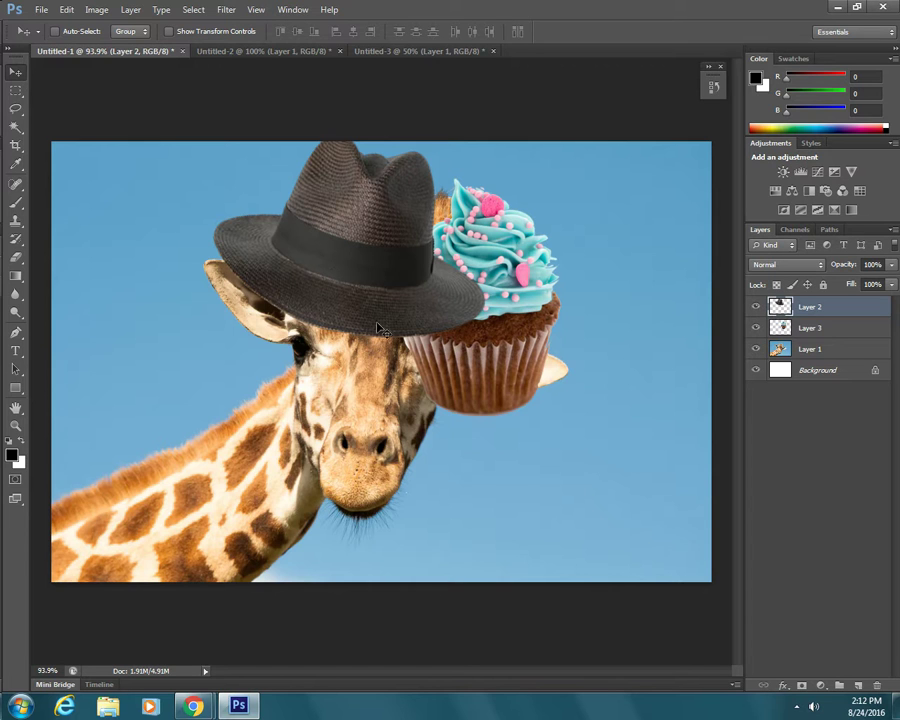
Step: Rename Layer 1 as giraffe, Layer 3 as cupcake and Layer 2 as hat
{"action": "double_click", "coordinate": [811, 350]}
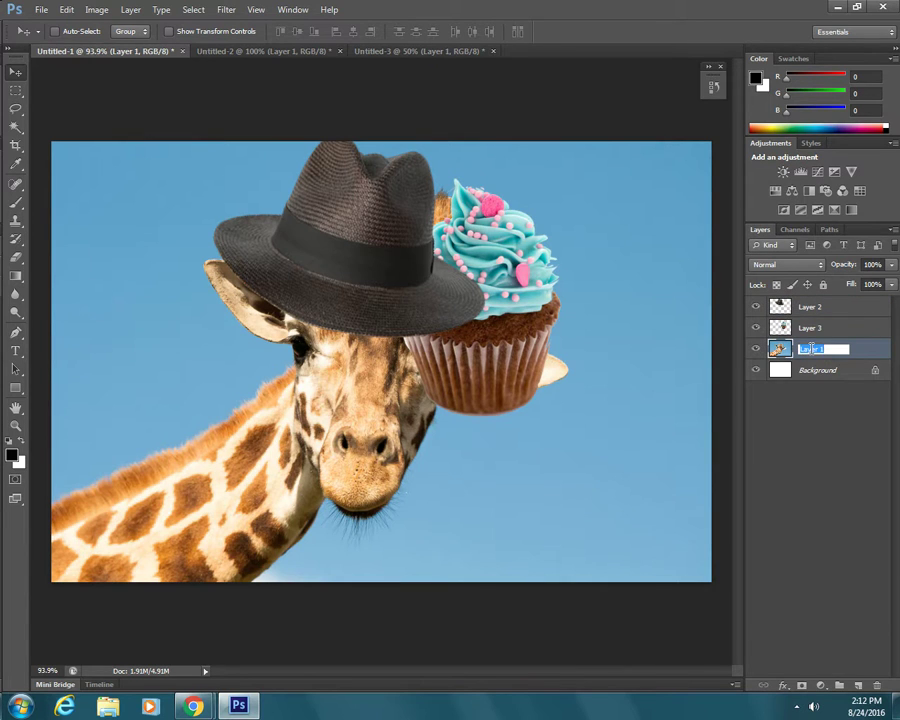
{"action": "type", "text": "giraffe"}
{"action": "double_click", "coordinate": [810, 328]}
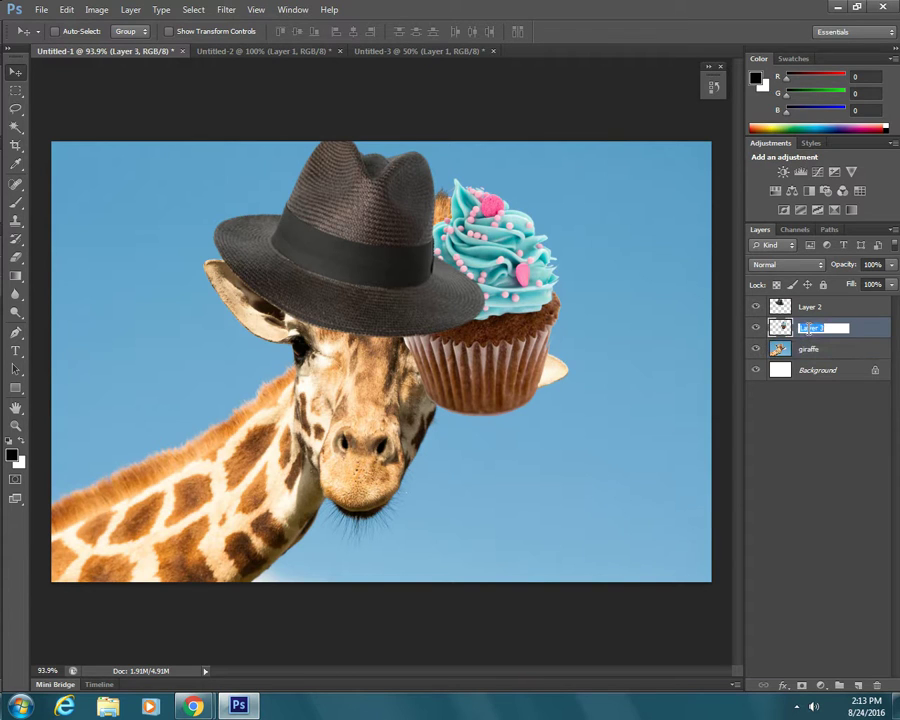
{"action": "type", "text": "cupcake"}
{"action": "double_click", "coordinate": [815, 307]}
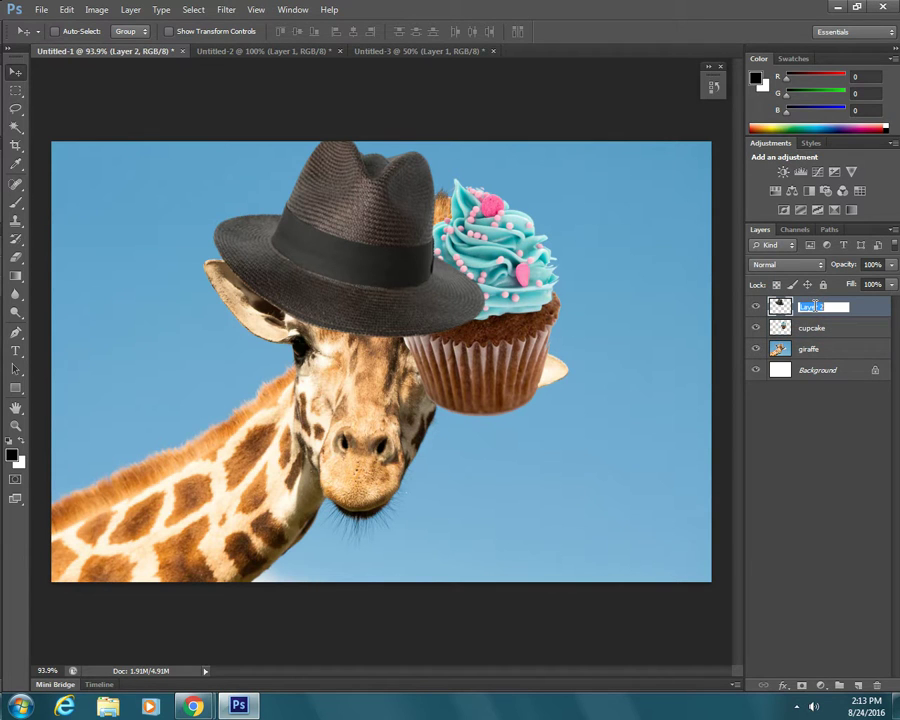
{"action": "type", "text": "hat"}
{"action": "key", "text": "Return"}
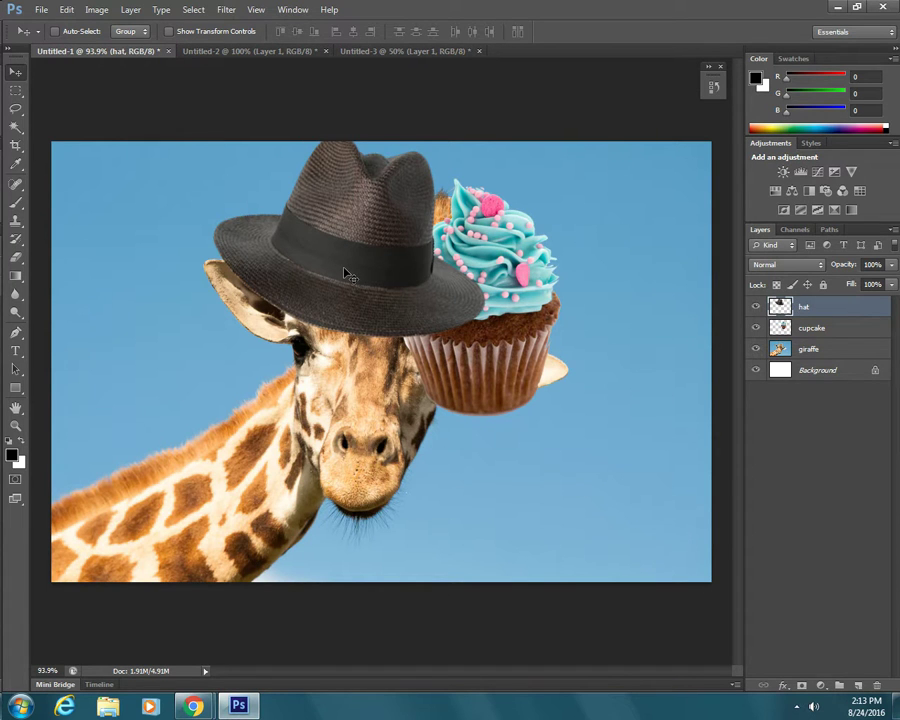
Step: Shift the hat slightly down and left over the giraffe's ear, and move the cupcake down beside the giraffe's face
{"action": "left_click_drag", "start_coordinate": [344, 273], "coordinate": [328, 245]}
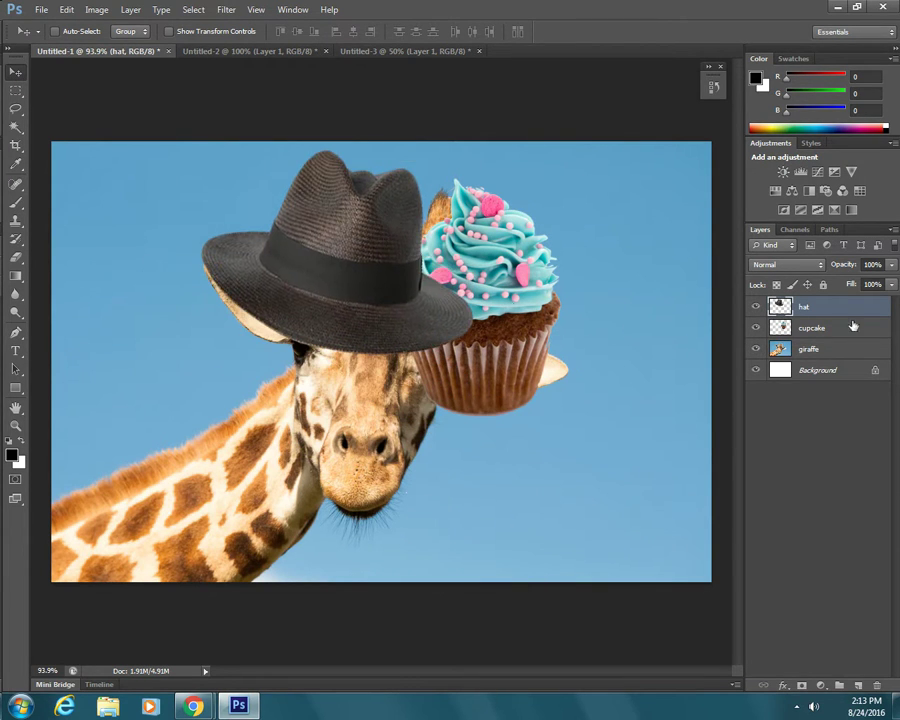
{"action": "left_click", "coordinate": [818, 329]}
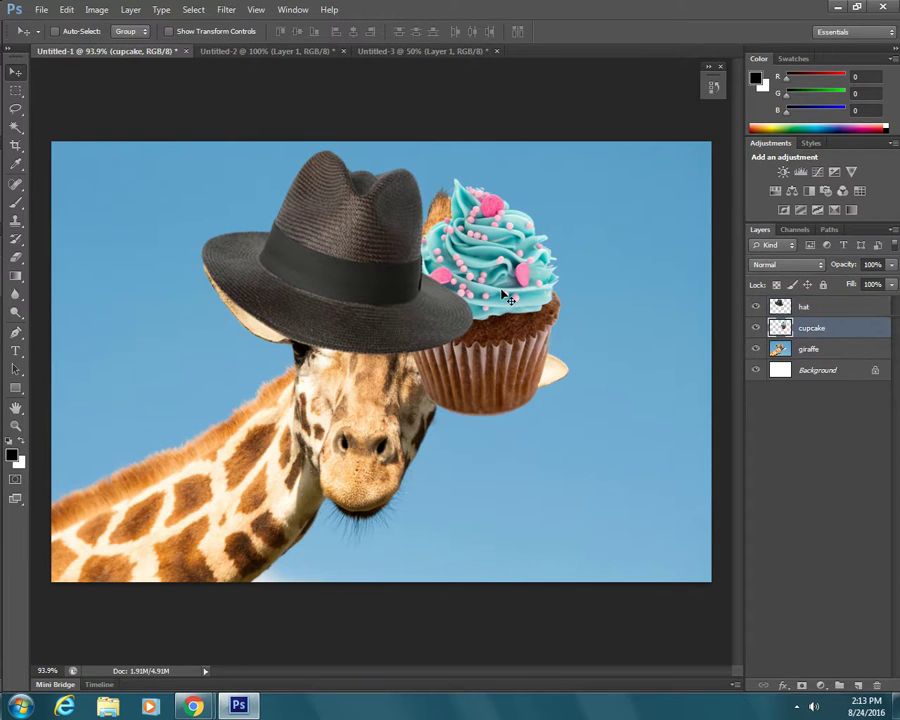
{"action": "left_click_drag", "start_coordinate": [513, 260], "coordinate": [534, 322]}
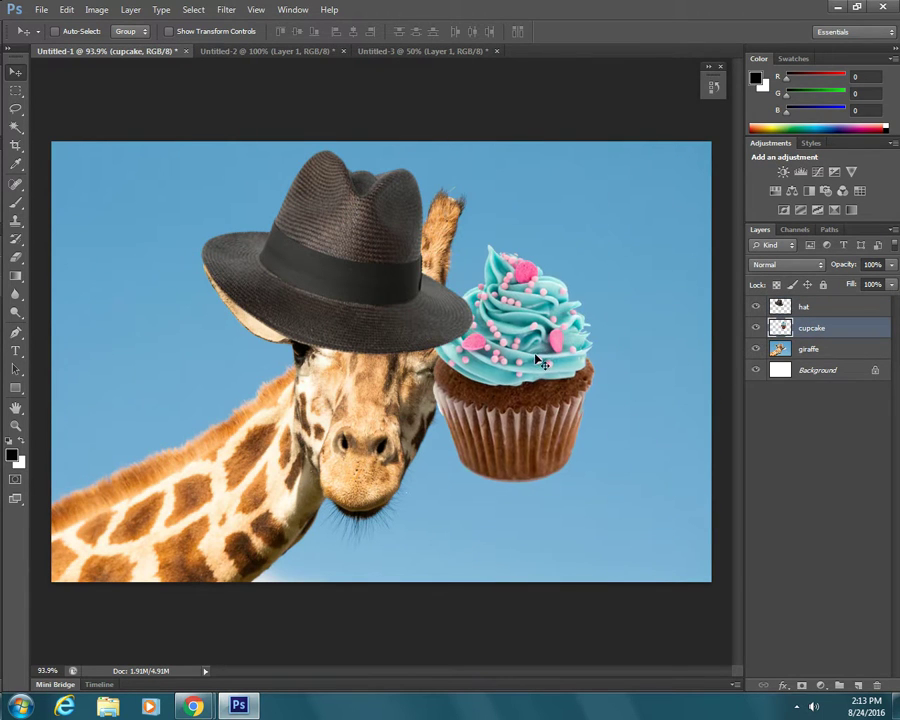
Step: Invert the colours of the giraffe layer, and invert them back
{"action": "left_click", "coordinate": [816, 350]}
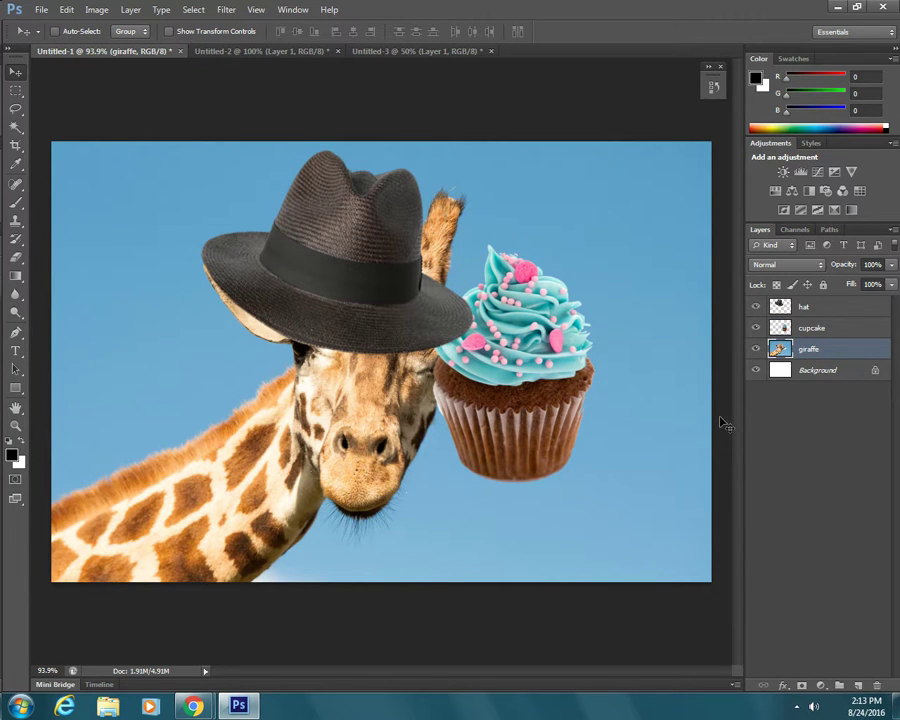
{"action": "key", "text": "ctrl+i"}
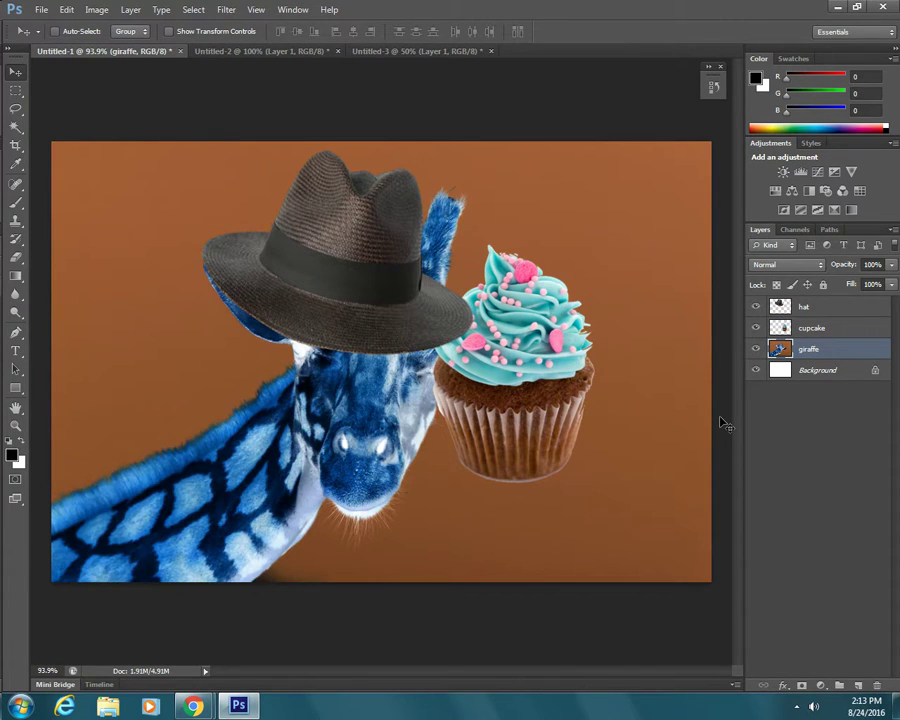
{"action": "key", "text": "ctrl+i"}
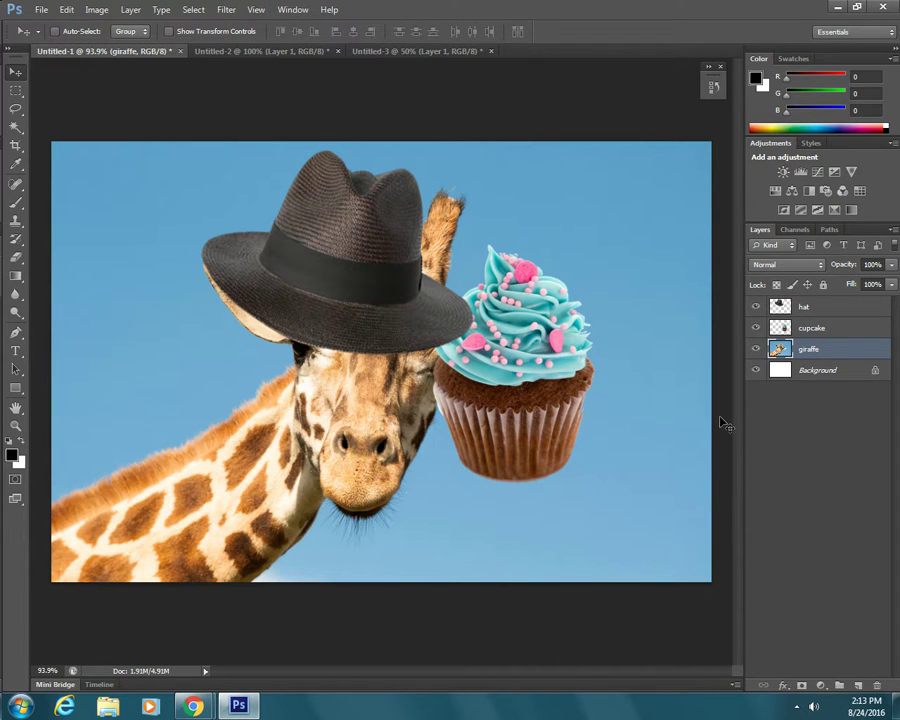
Step: Move the cupcake over the middle of the giraffe's face and stack the cupcake layer above the hat layer
{"action": "left_click_drag", "start_coordinate": [548, 366], "coordinate": [393, 362]}
{"action": "left_click", "coordinate": [808, 330]}
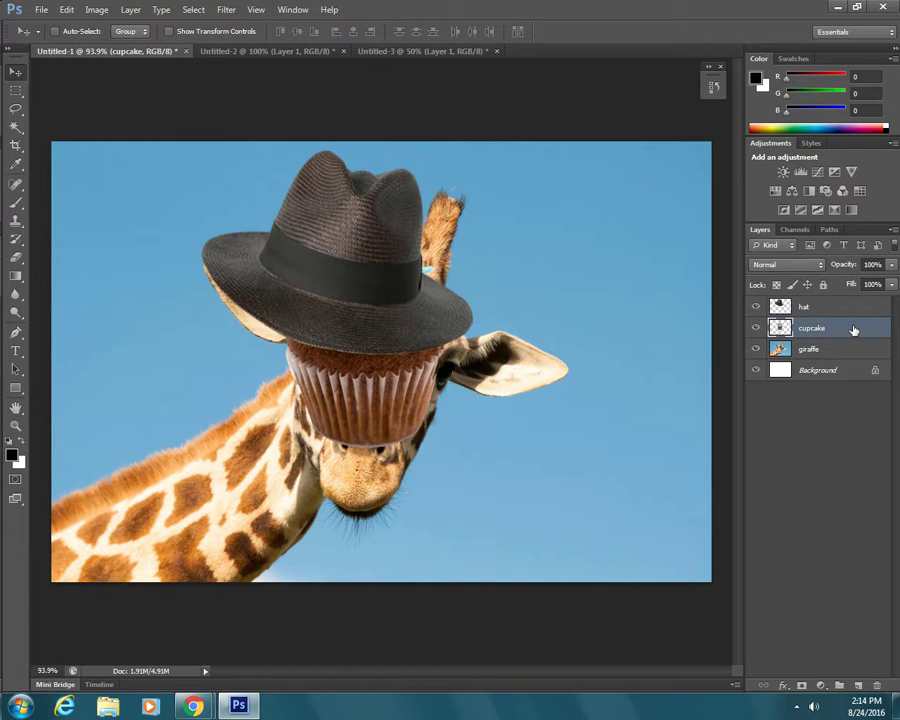
{"action": "left_click_drag", "start_coordinate": [853, 330], "coordinate": [859, 302]}
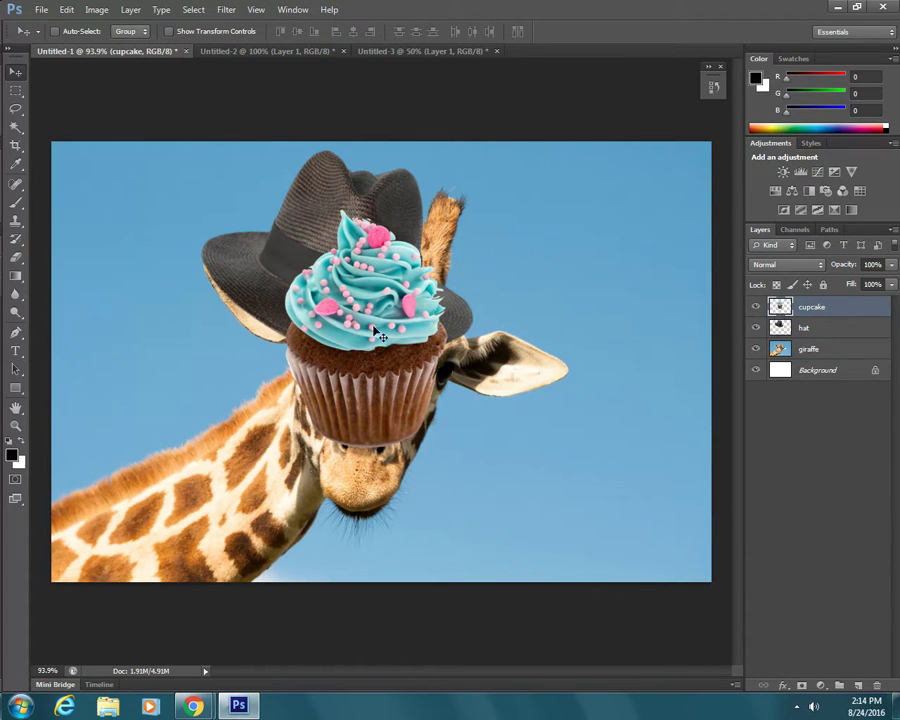
Step: Try the giraffe layer at the top of the stack, toggling its visibility, and return it below the hat layer
{"action": "left_click", "coordinate": [848, 353]}
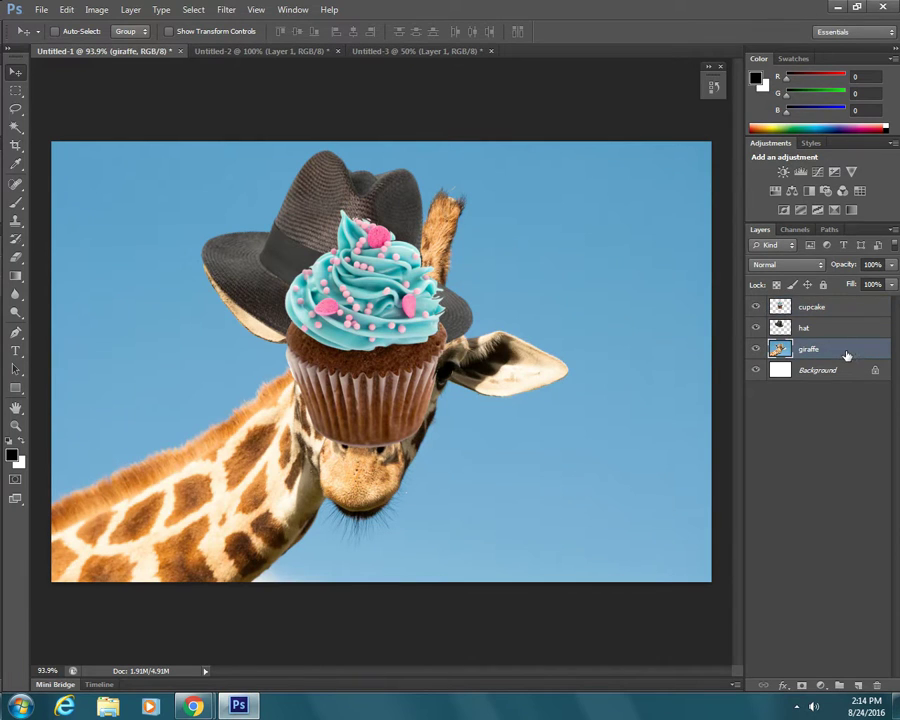
{"action": "left_click_drag", "start_coordinate": [846, 355], "coordinate": [847, 307]}
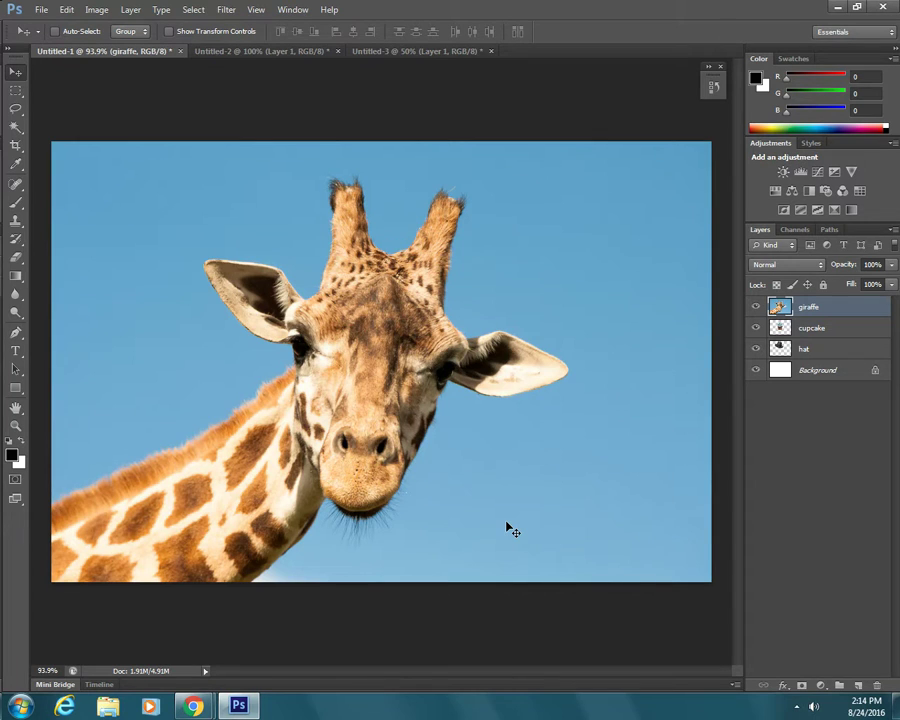
{"action": "left_click", "coordinate": [756, 308]}
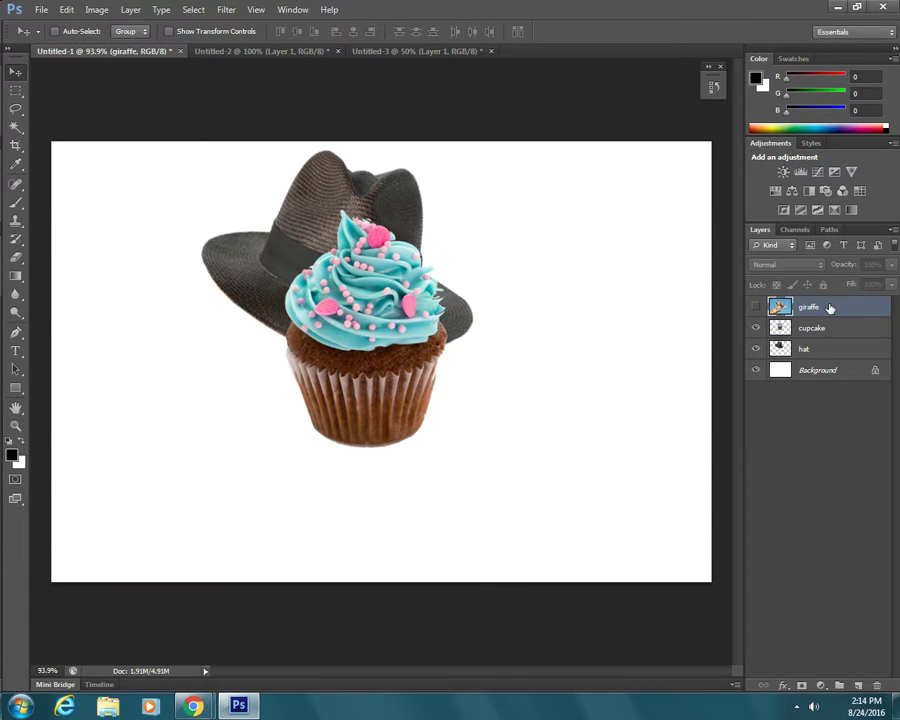
{"action": "left_click", "coordinate": [756, 308]}
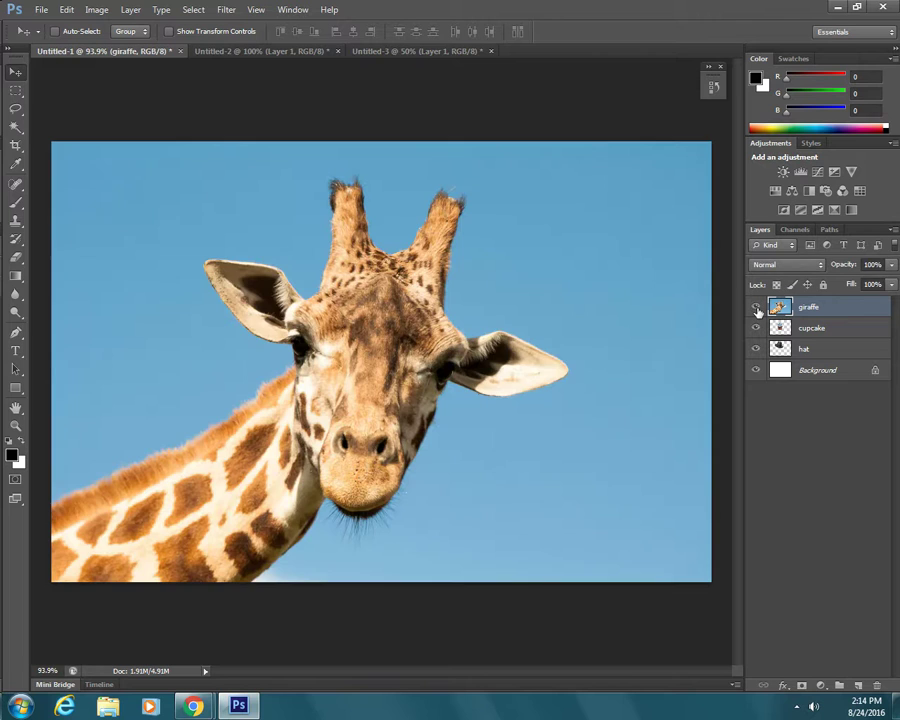
{"action": "left_click", "coordinate": [756, 308]}
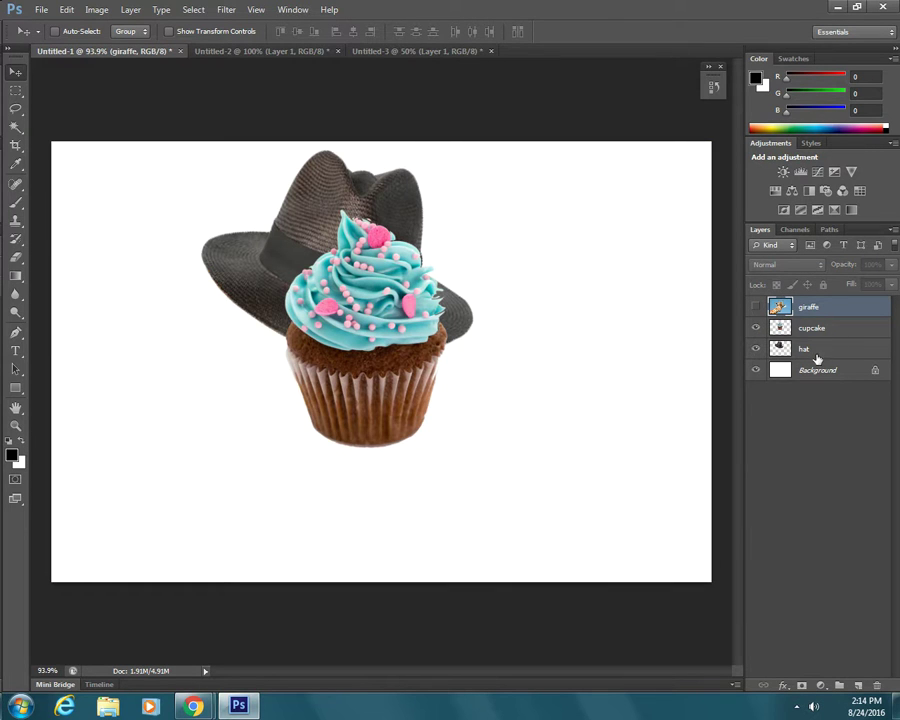
{"action": "left_click", "coordinate": [756, 308]}
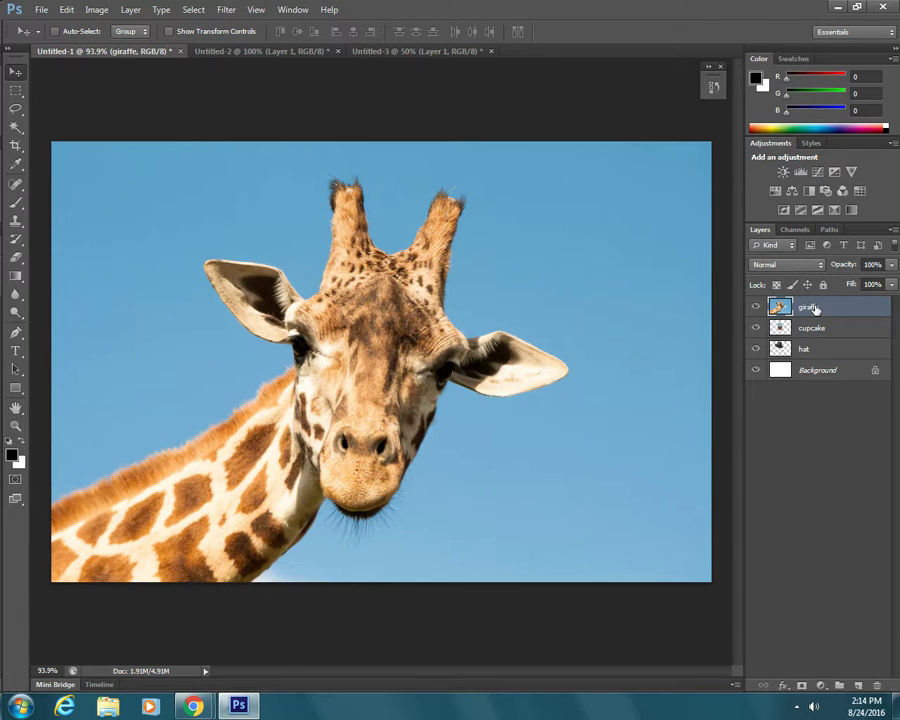
{"action": "left_click_drag", "start_coordinate": [808, 310], "coordinate": [813, 358]}
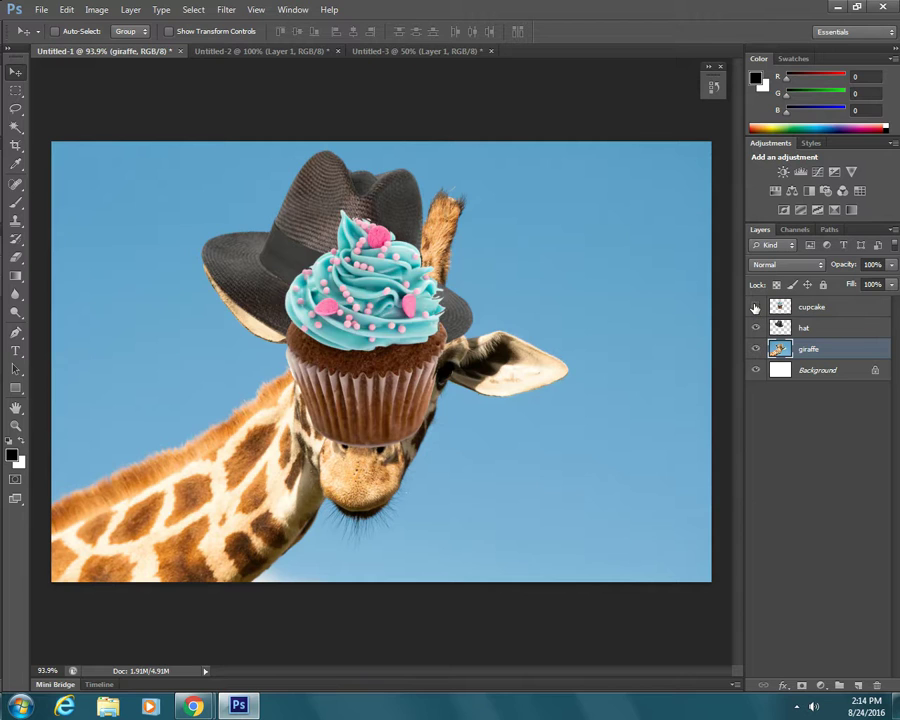
Step: Hide and show the cupcake layer and the hat layer in turn
{"action": "left_click", "coordinate": [756, 308]}
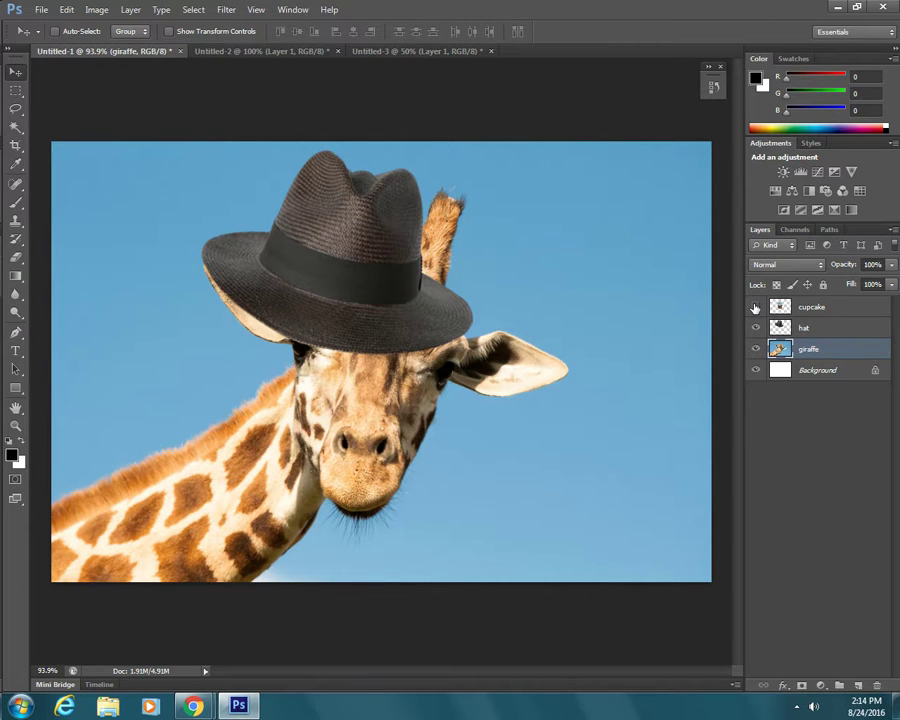
{"action": "left_click", "coordinate": [756, 310]}
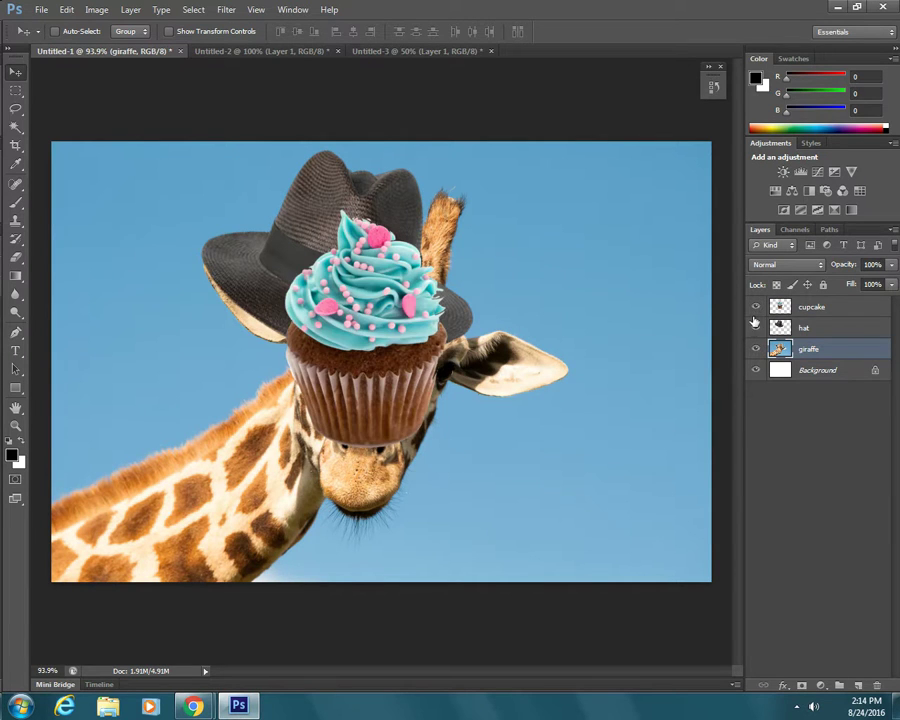
{"action": "left_click", "coordinate": [756, 328]}
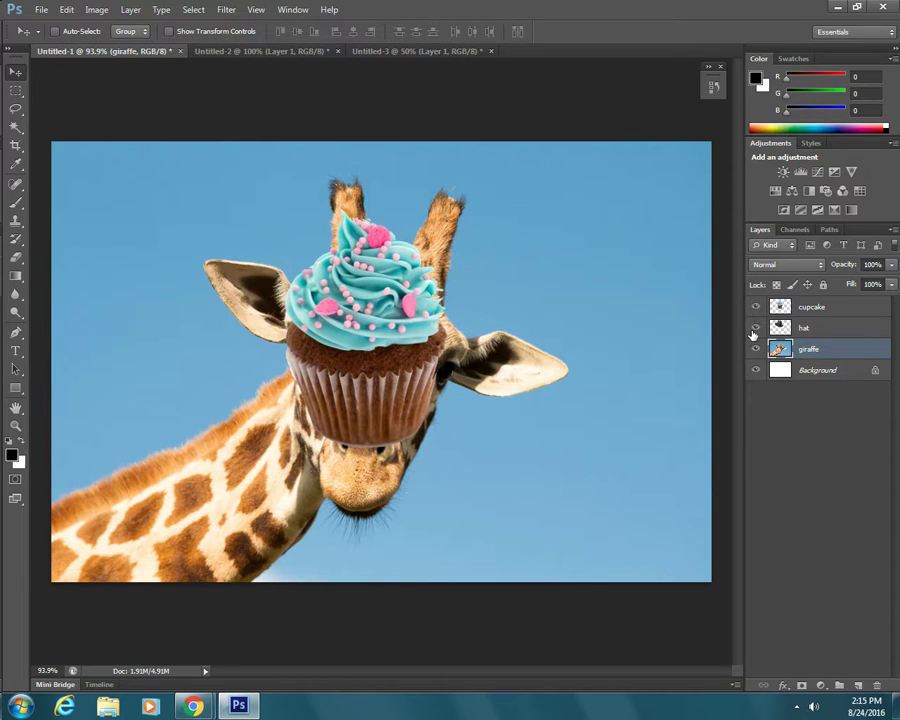
{"action": "left_click", "coordinate": [756, 328]}
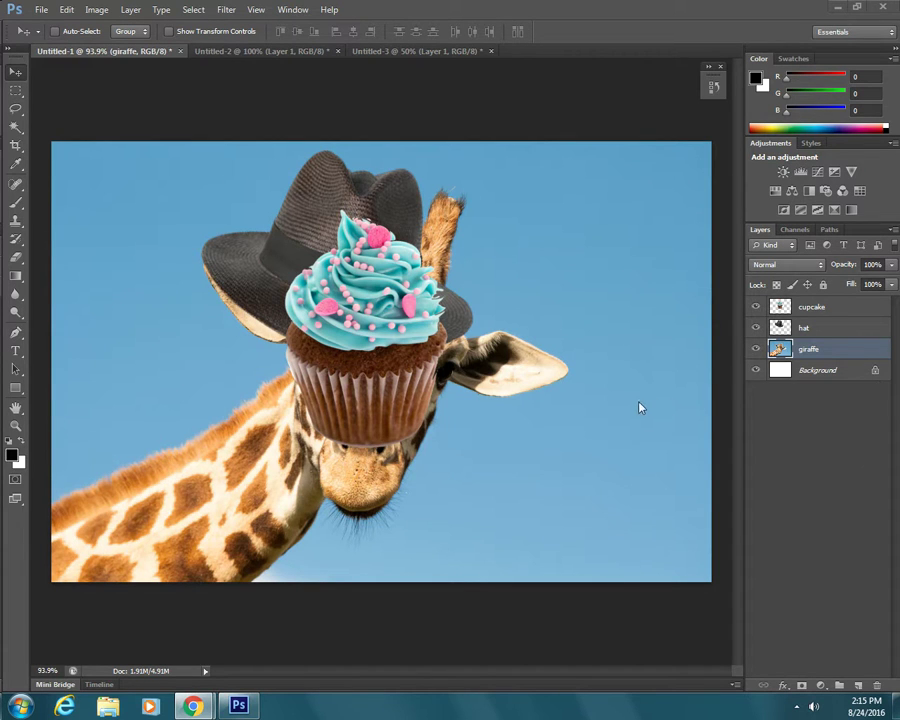
Step: Duplicate the hat layer as hat copy and move the copy into the lower-right area of the image
{"action": "left_click", "coordinate": [825, 333]}
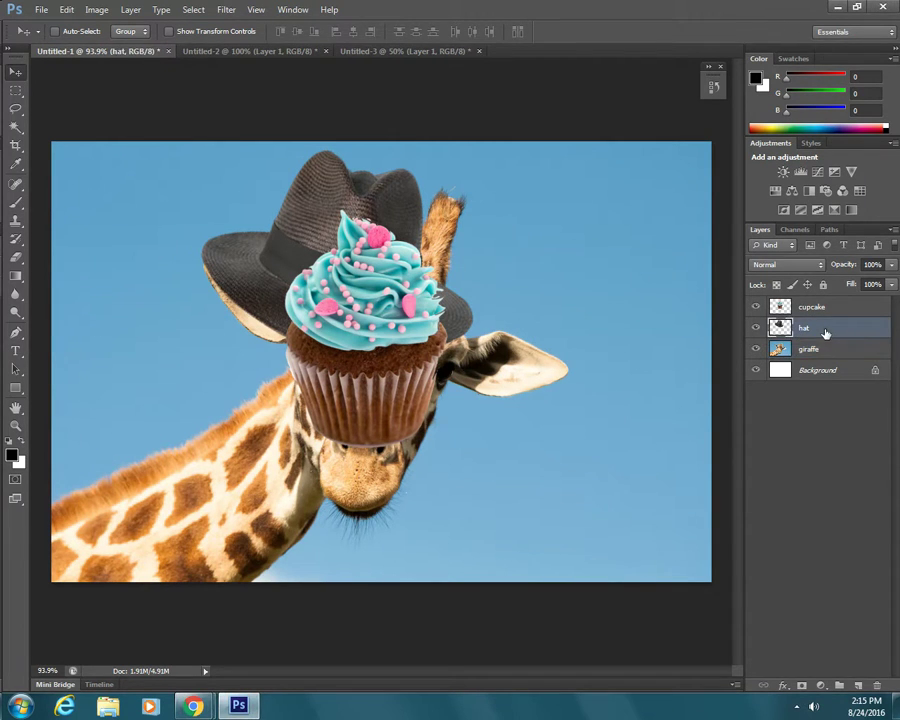
{"action": "right_click", "coordinate": [825, 333]}
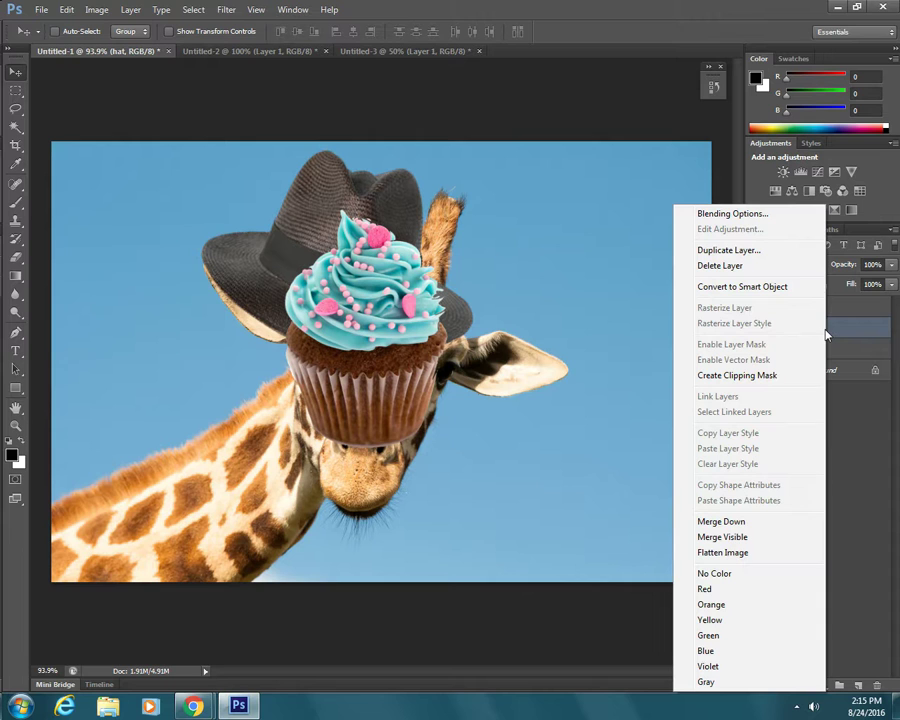
{"action": "left_click", "coordinate": [775, 252]}
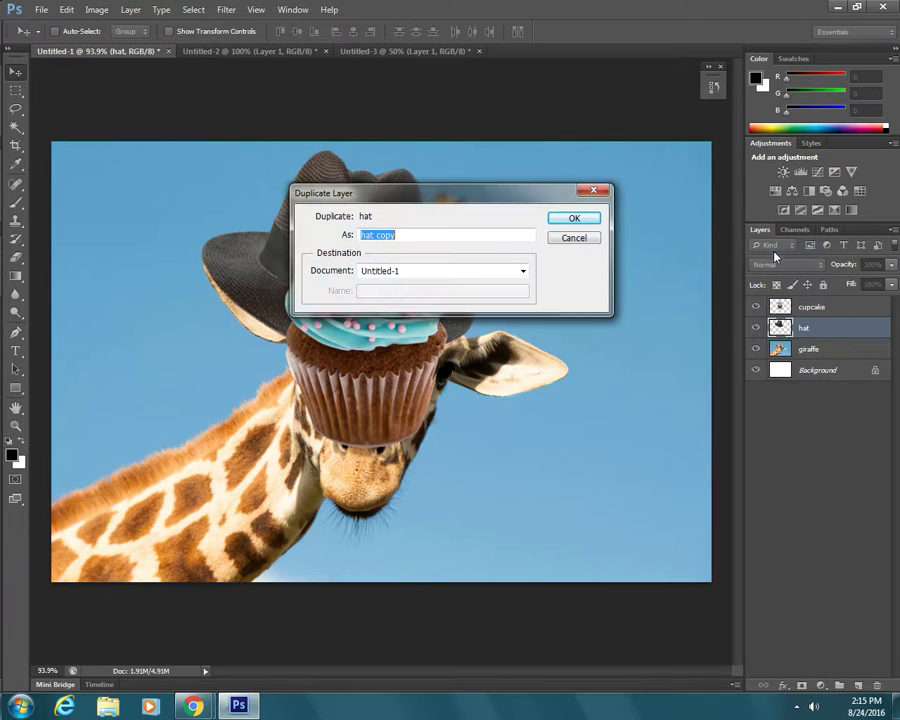
{"action": "left_click", "coordinate": [575, 219]}
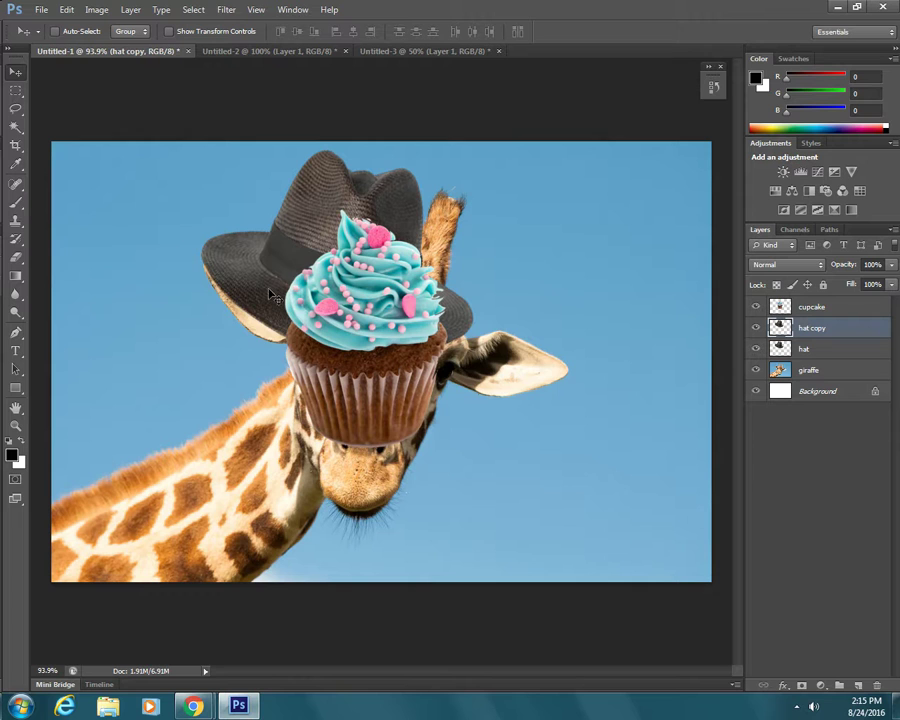
{"action": "left_click_drag", "start_coordinate": [266, 292], "coordinate": [499, 306]}
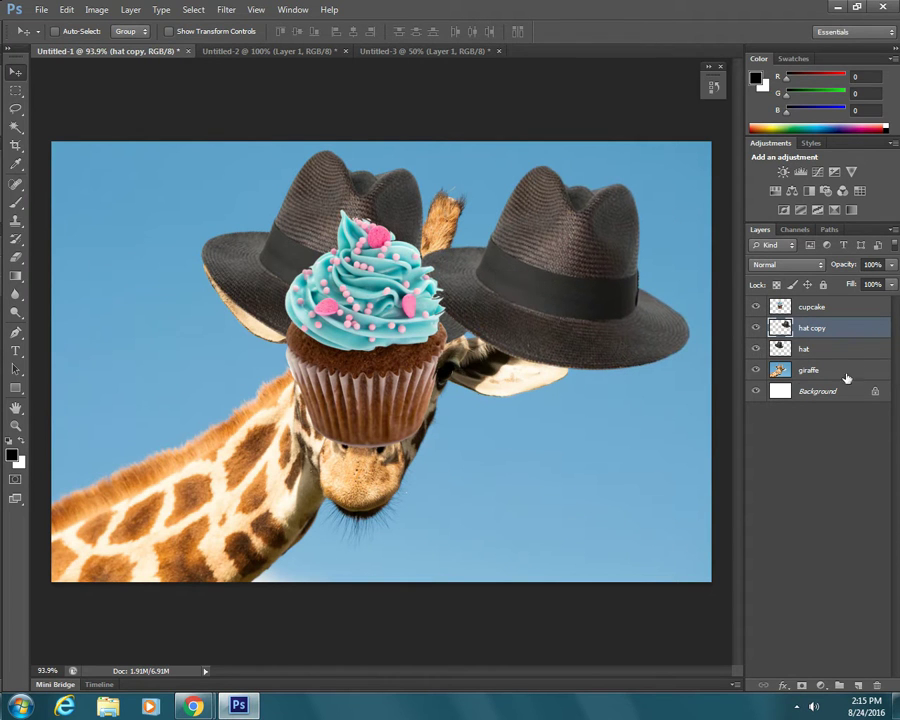
{"action": "left_click_drag", "start_coordinate": [576, 320], "coordinate": [571, 470]}
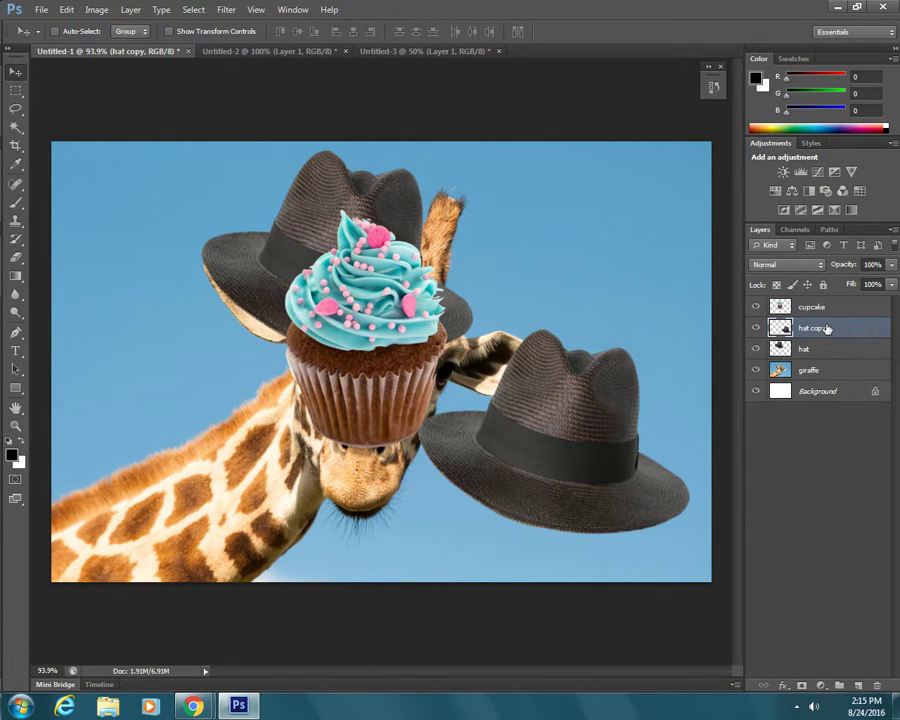
Step: Free-transform the hat copy to about 54% width and 58% height, turned upside down in the sky below the giraffe's right-hand ear
{"action": "key", "text": "ctrl+t"}
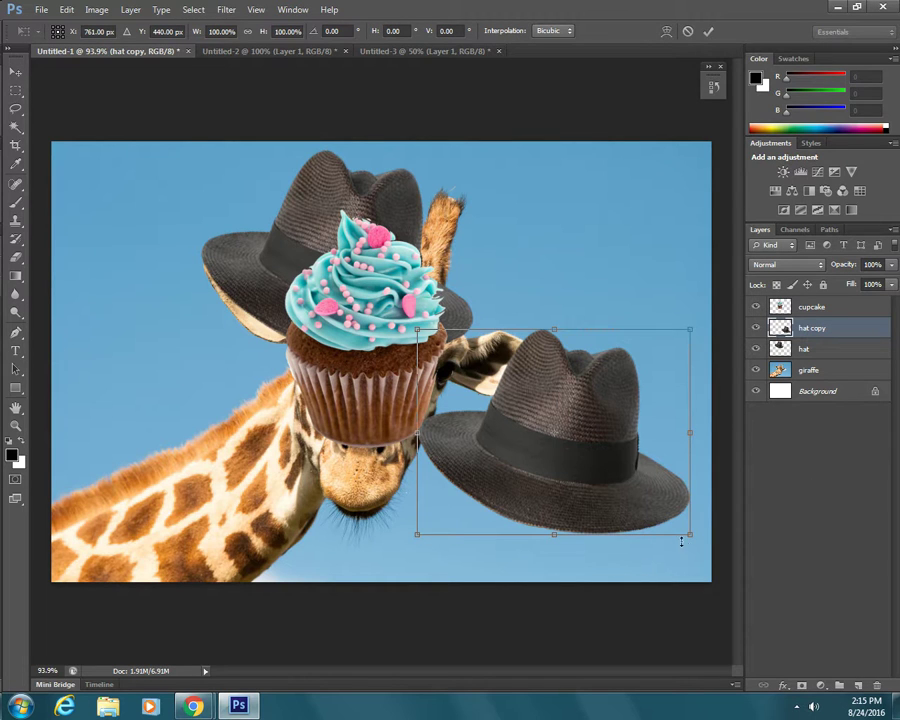
{"action": "left_click_drag", "start_coordinate": [688, 535], "coordinate": [568, 438]}
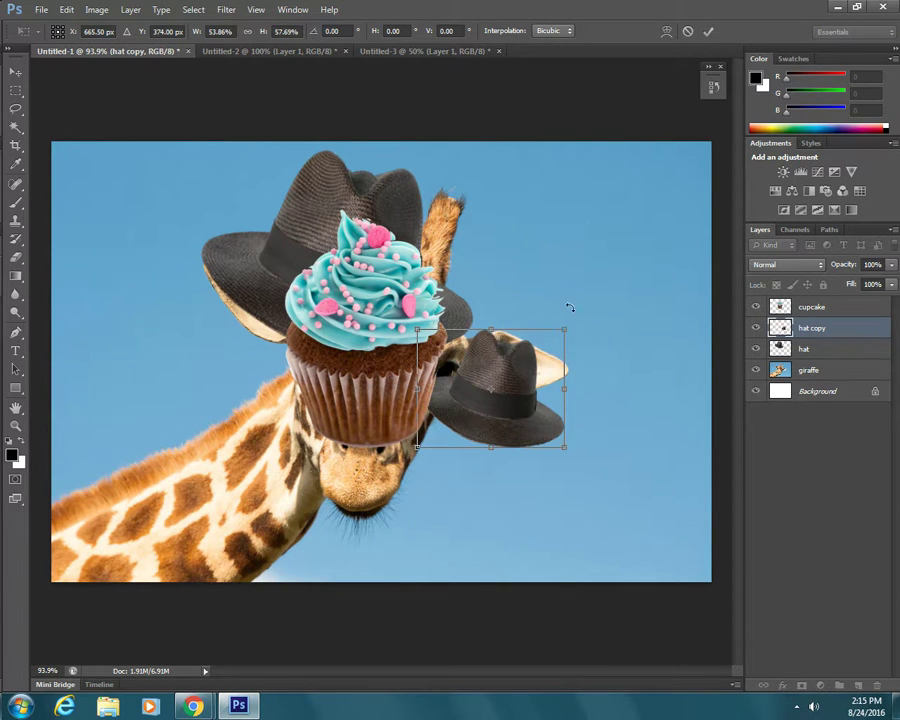
{"action": "left_click_drag", "start_coordinate": [570, 307], "coordinate": [587, 514]}
{"action": "key", "text": "Return"}
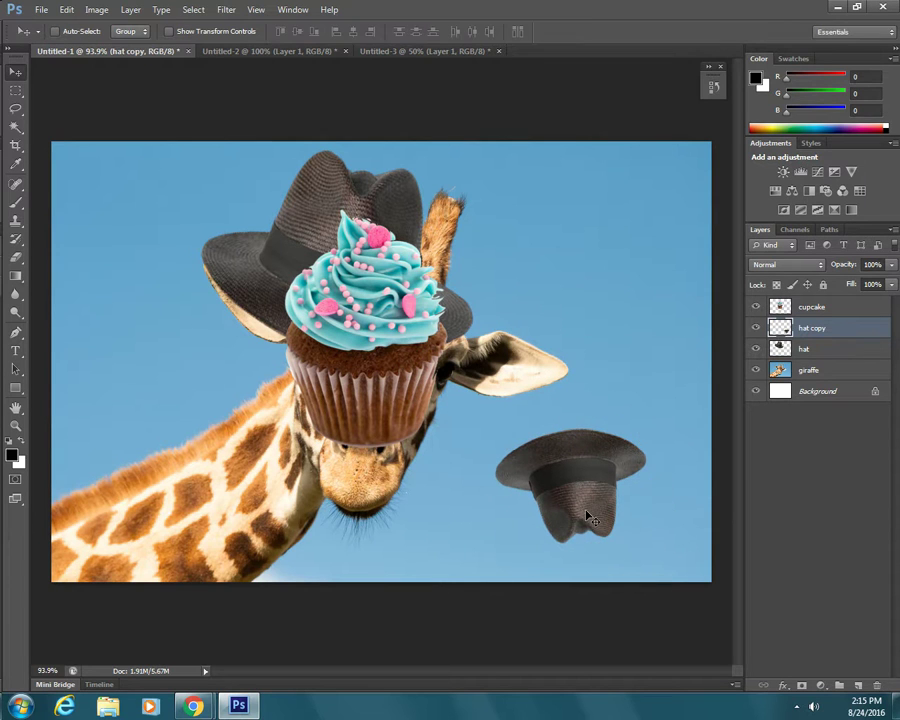